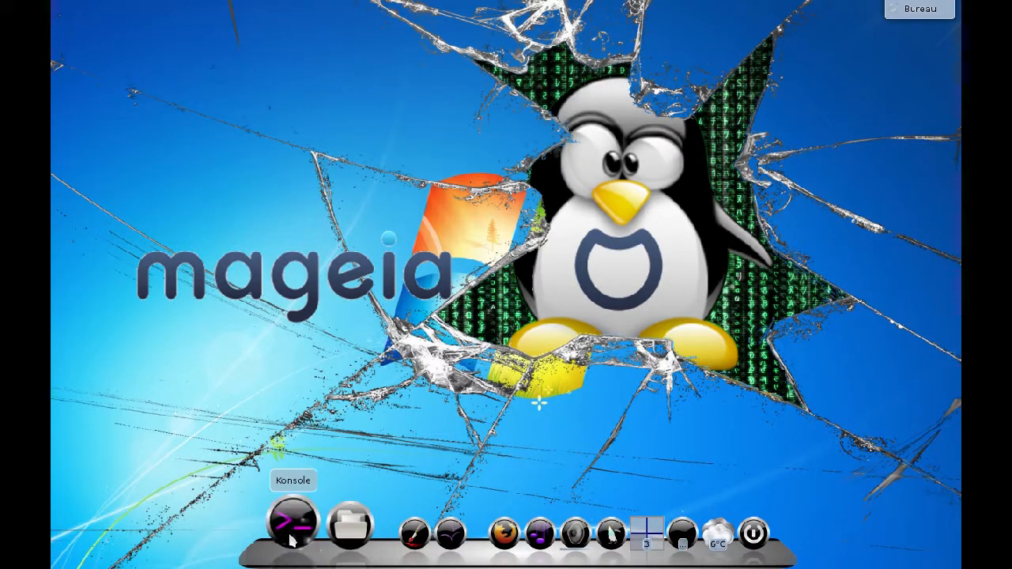
Launch the Konsole terminal by searching for "konsol" in the run-command prompt.
mouse_move(54, 182)
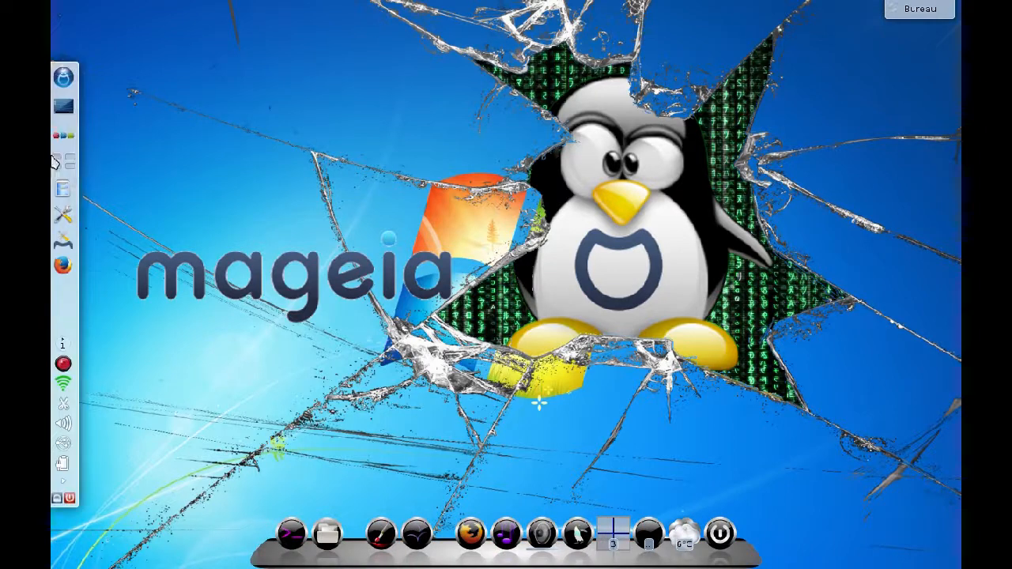
left_click(64, 78)
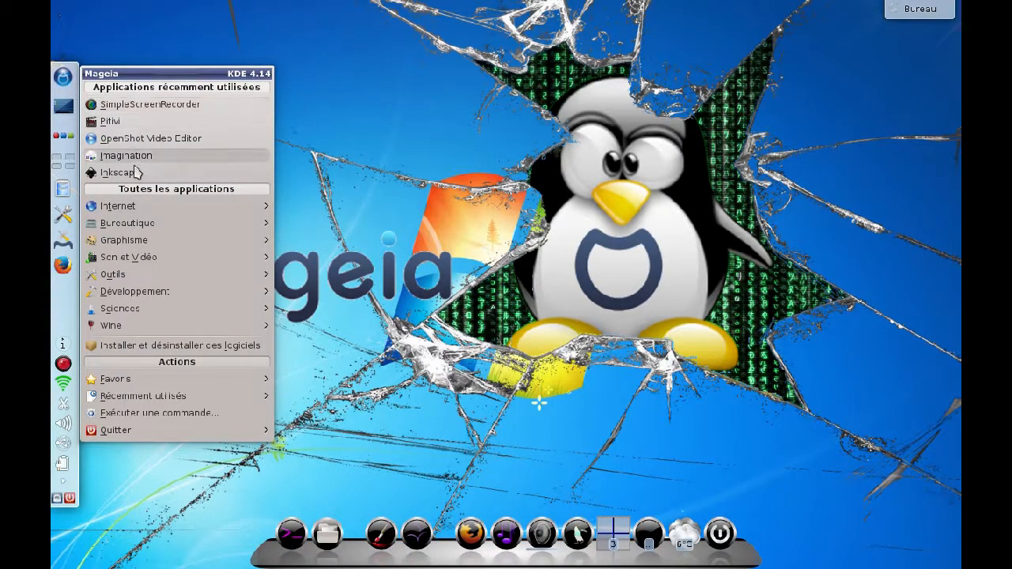
mouse_move(126, 273)
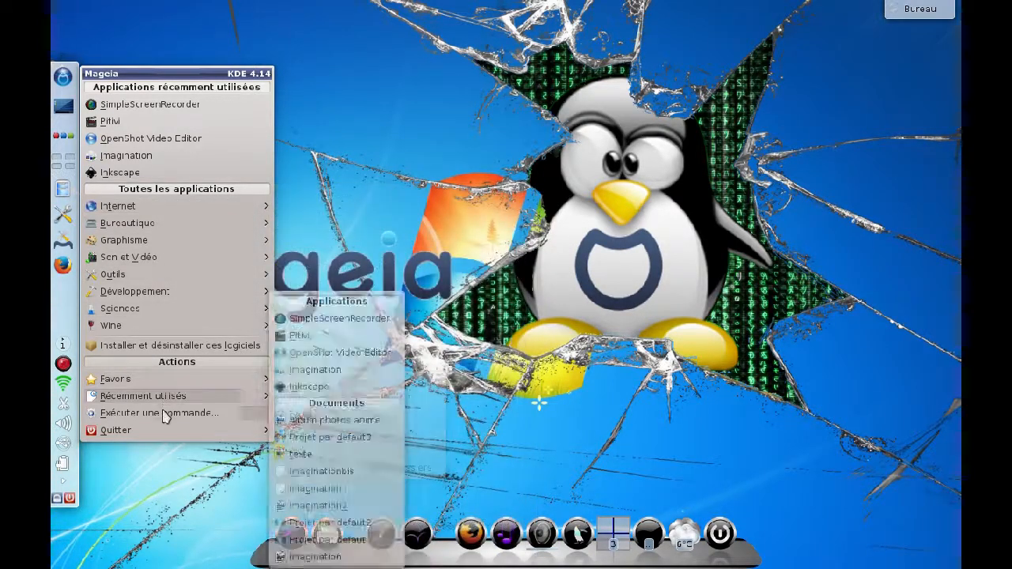
left_click(163, 414)
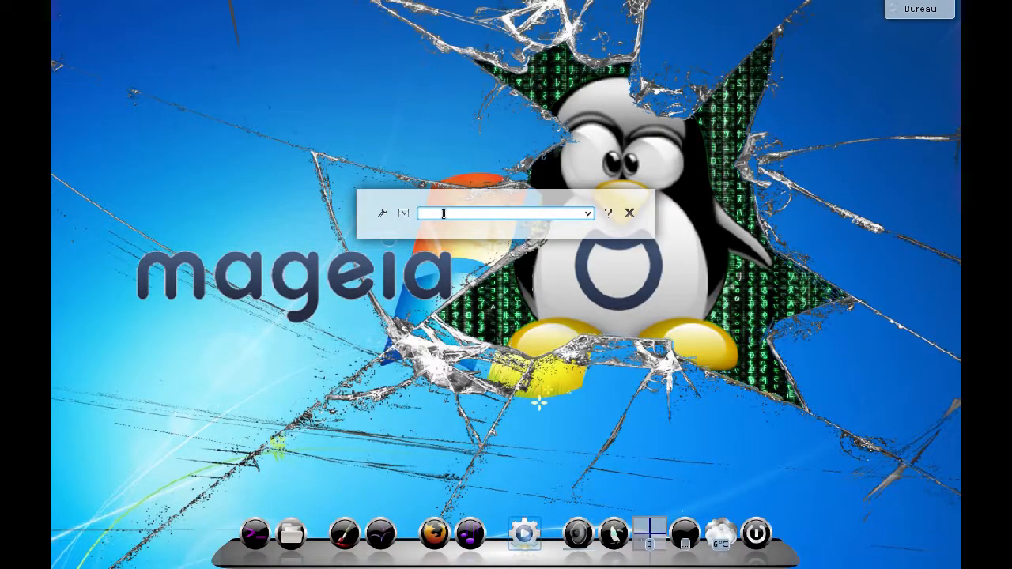
type("k")
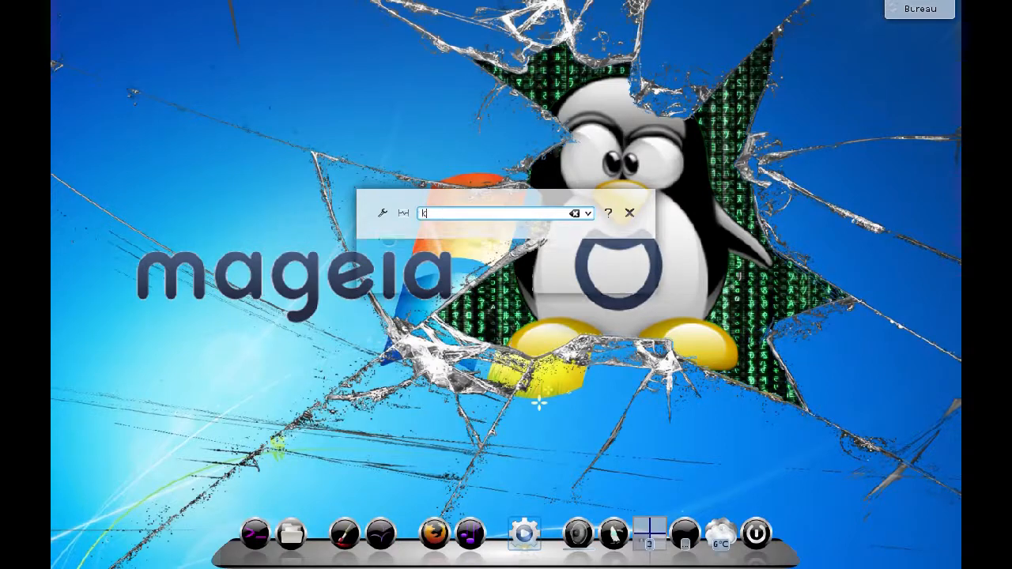
type("onsol")
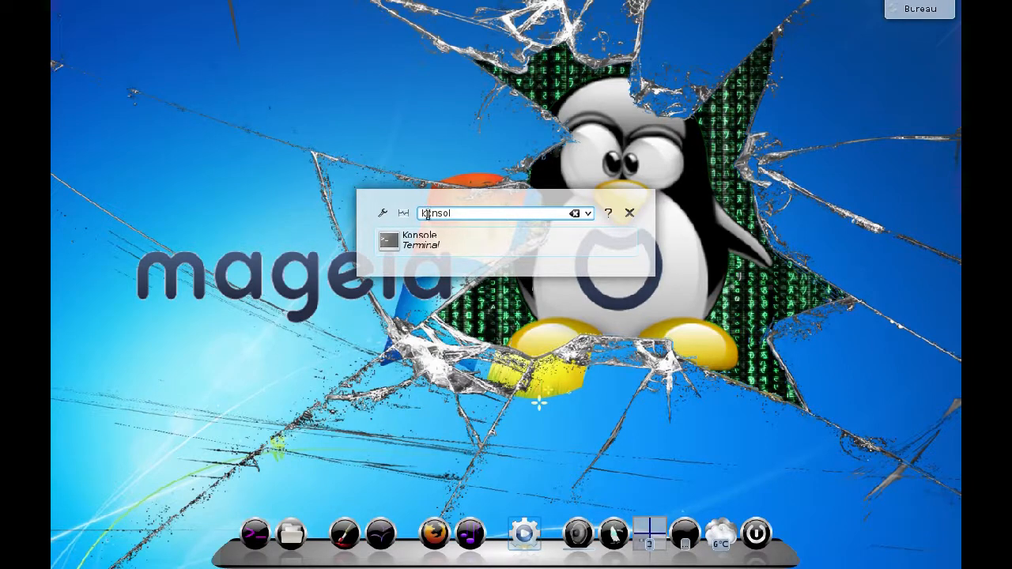
key("Return")
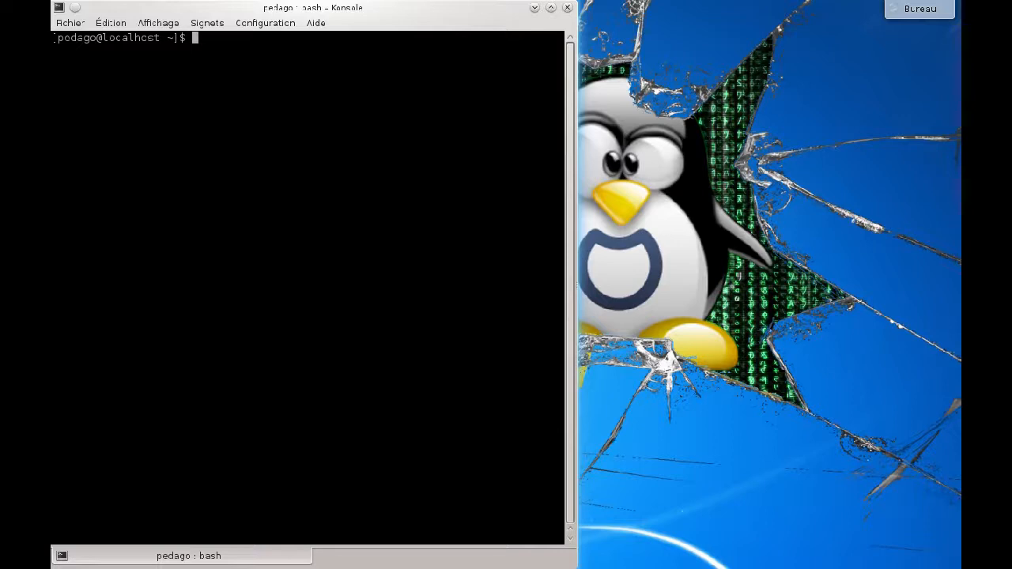
Switch the terminal session to the root account with su, entering the root password.
type("su")
key("Return")
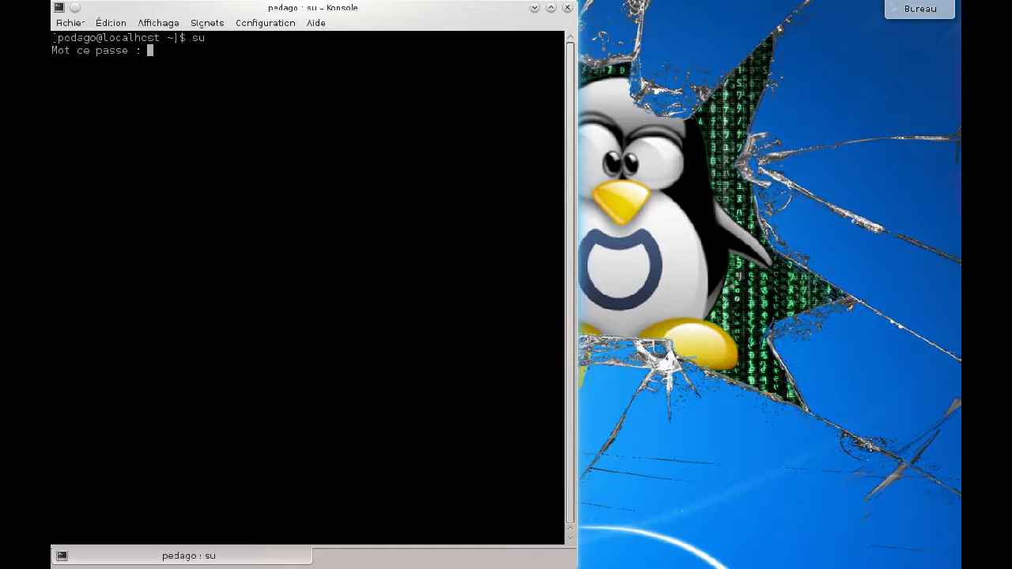
key("Return")
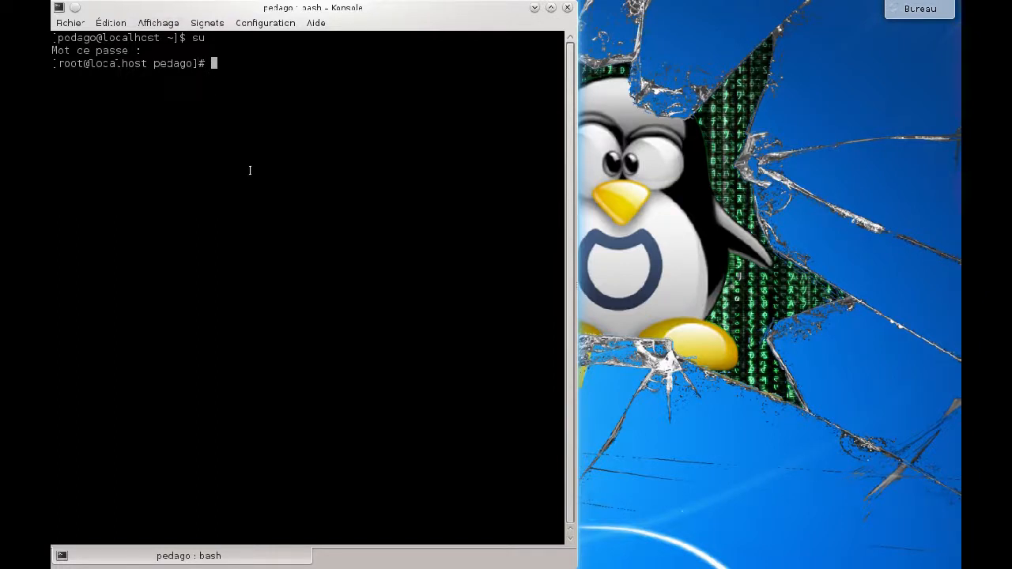
Install the gparted package with urpmi and accept the installation of its dependencies.
type("urpmi gparted")
key("Return")
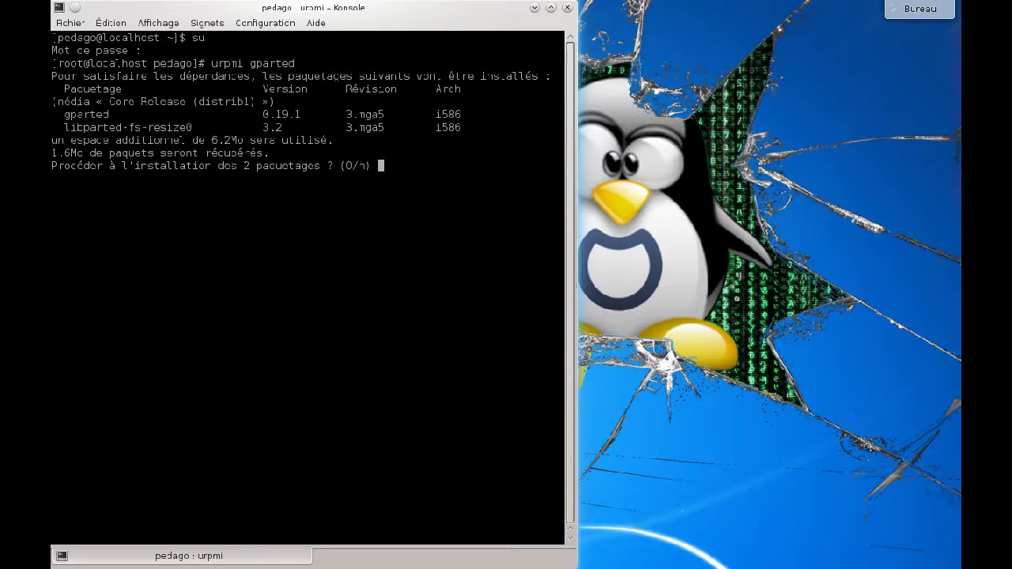
type("o")
key("Return")
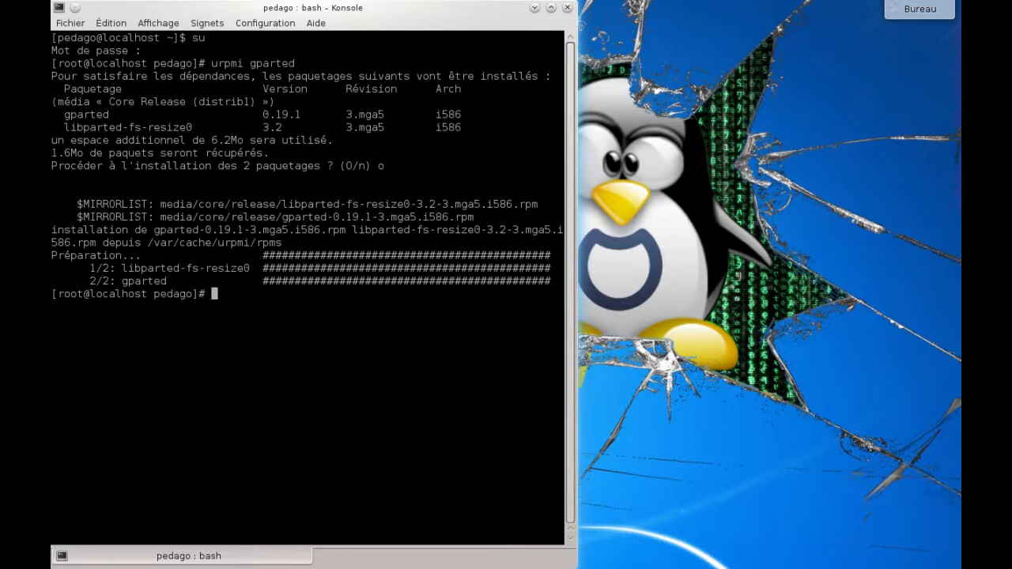
Start gparted from the root terminal and display the /dev/sdb disk.
type("gparted")
key("Return")
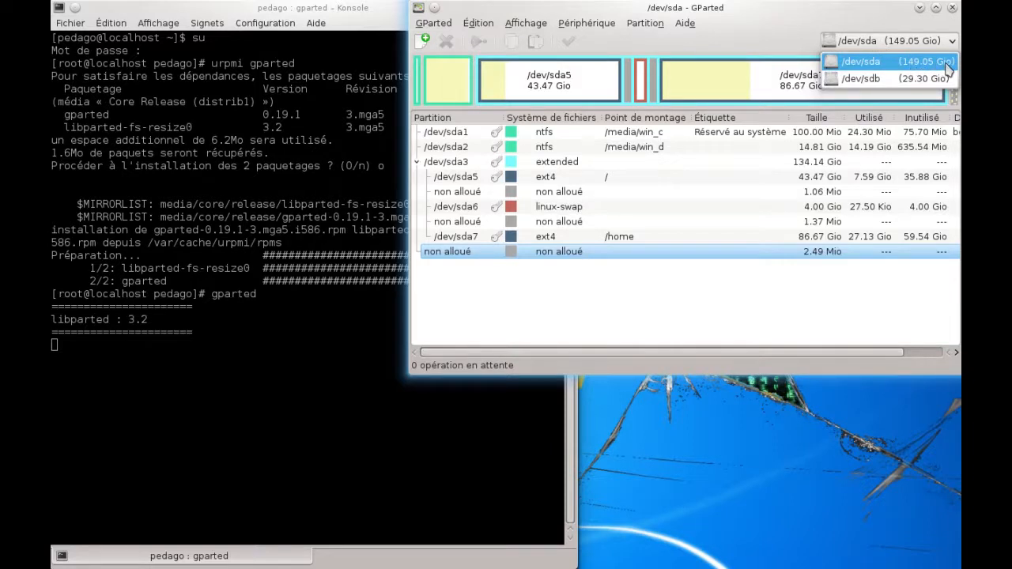
left_click(875, 79)
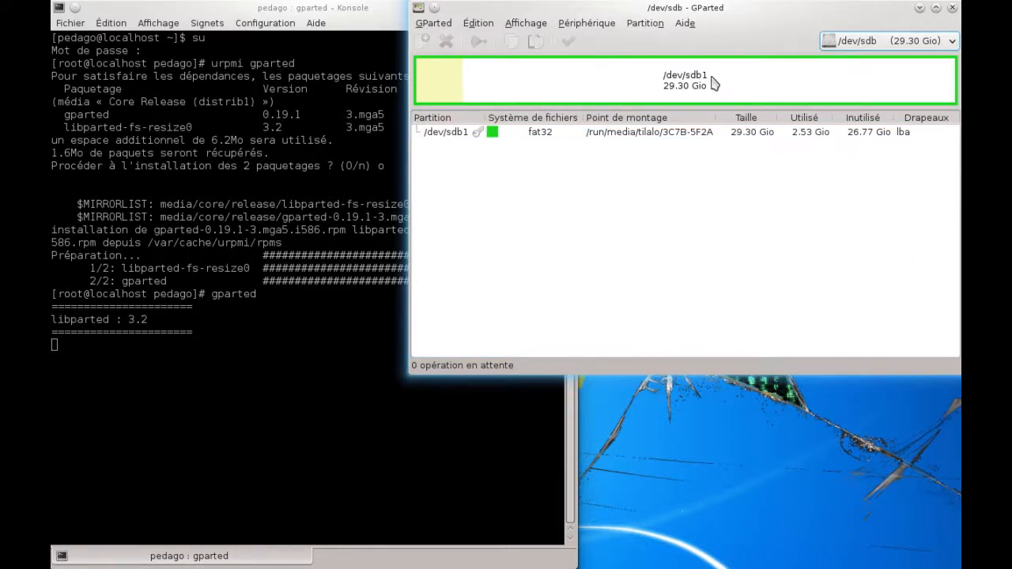
Display the /dev/sda disk and examine its /dev/sda2 partition to tell the internal disk from the removable one.
left_click(953, 42)
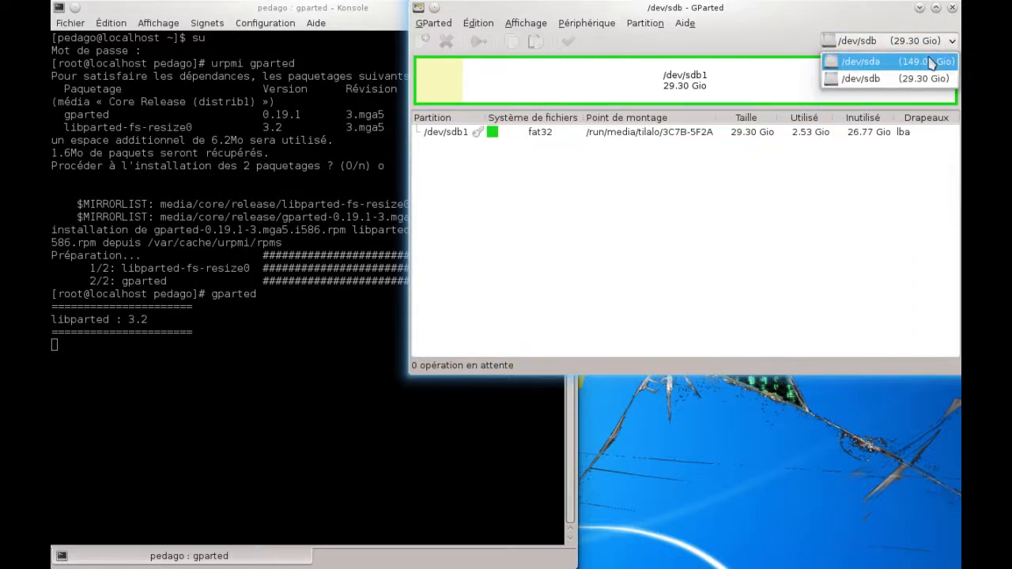
left_click(931, 63)
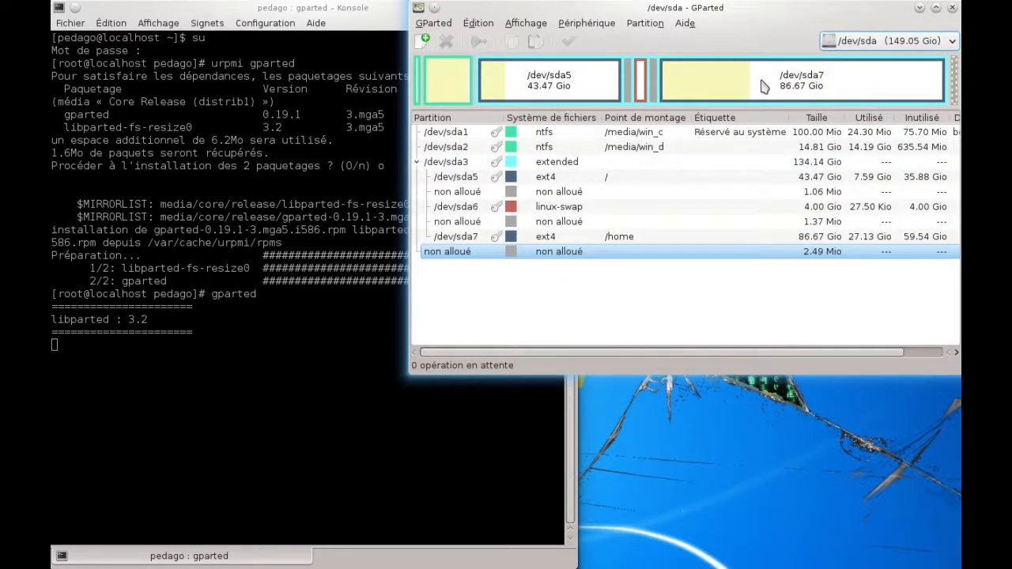
left_click(450, 92)
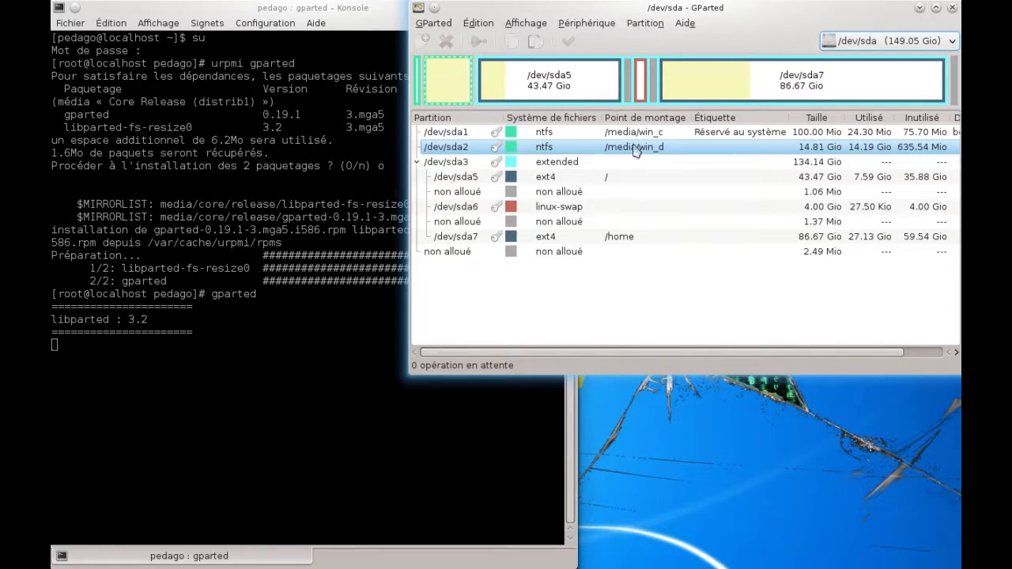
left_click(818, 150)
Unmount the /dev/sdb1 partition on the /dev/sdb disk and mark it for deletion.
left_click(920, 46)
left_click(905, 80)
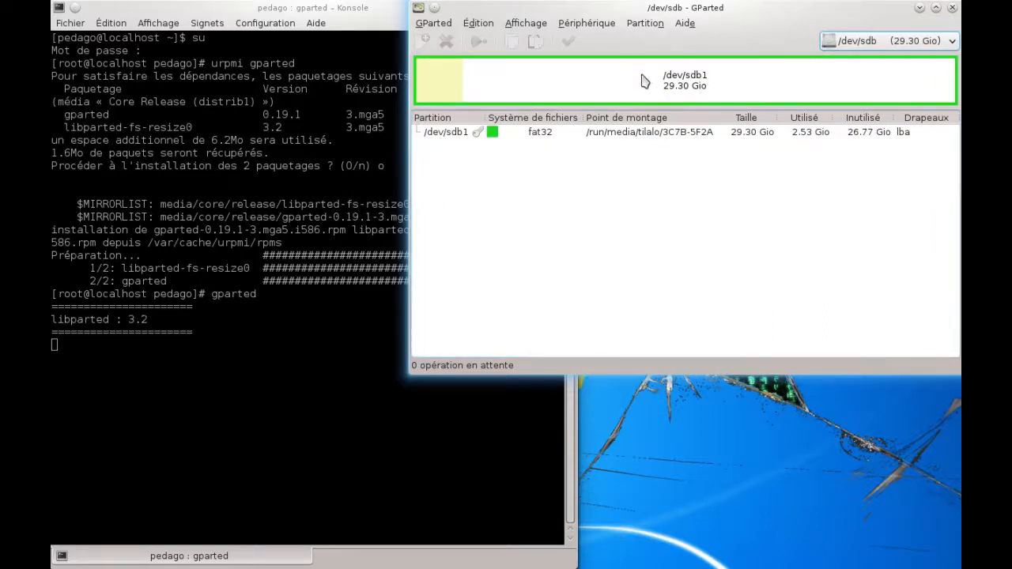
left_click(549, 77)
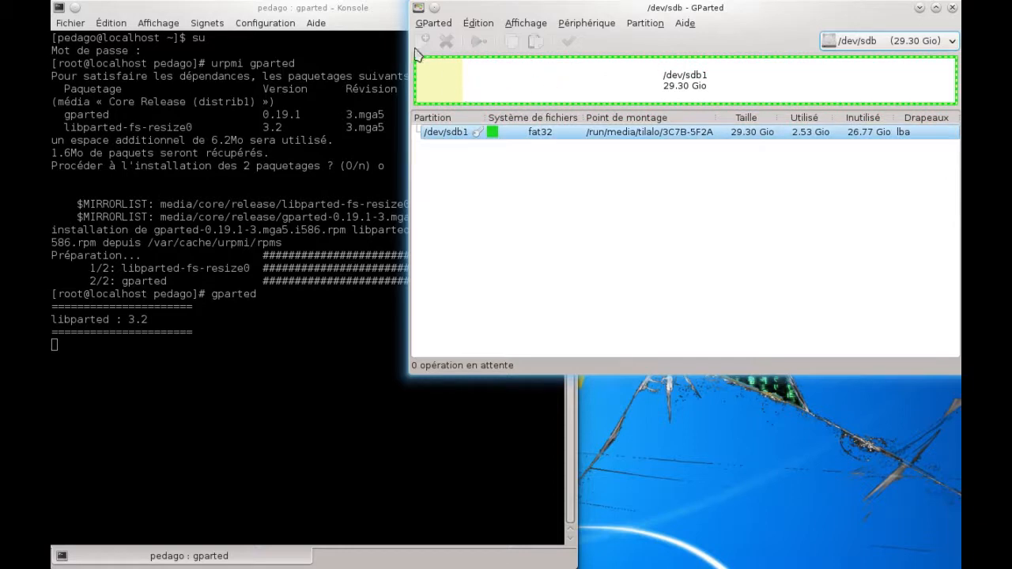
left_click(477, 27)
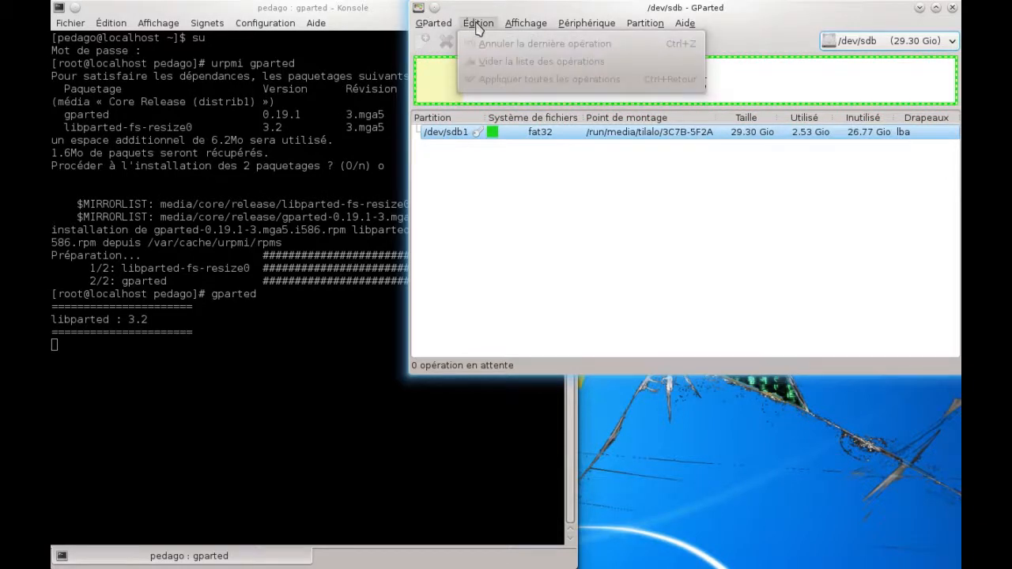
mouse_move(540, 25)
mouse_move(586, 26)
mouse_move(643, 28)
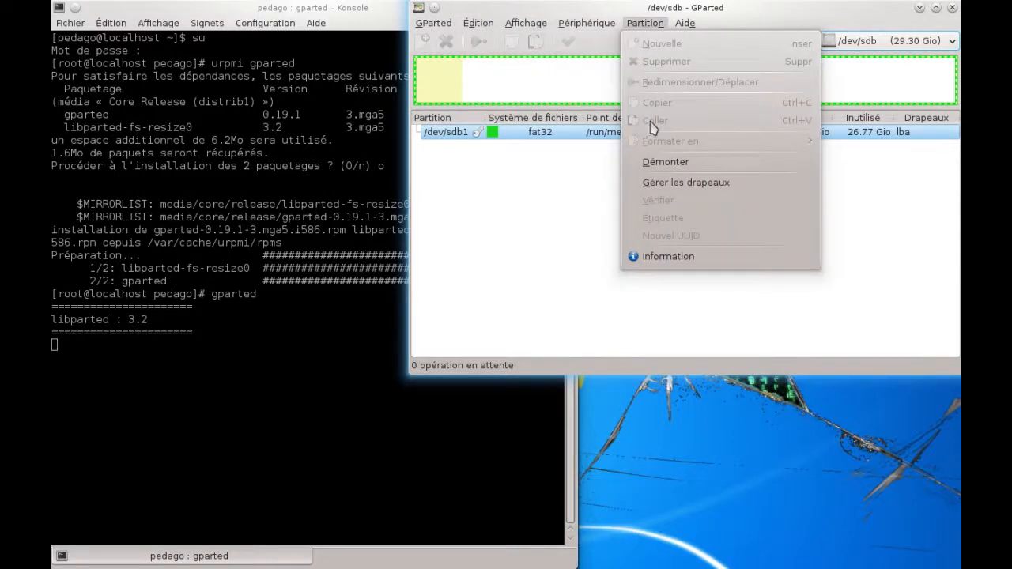
left_click(655, 163)
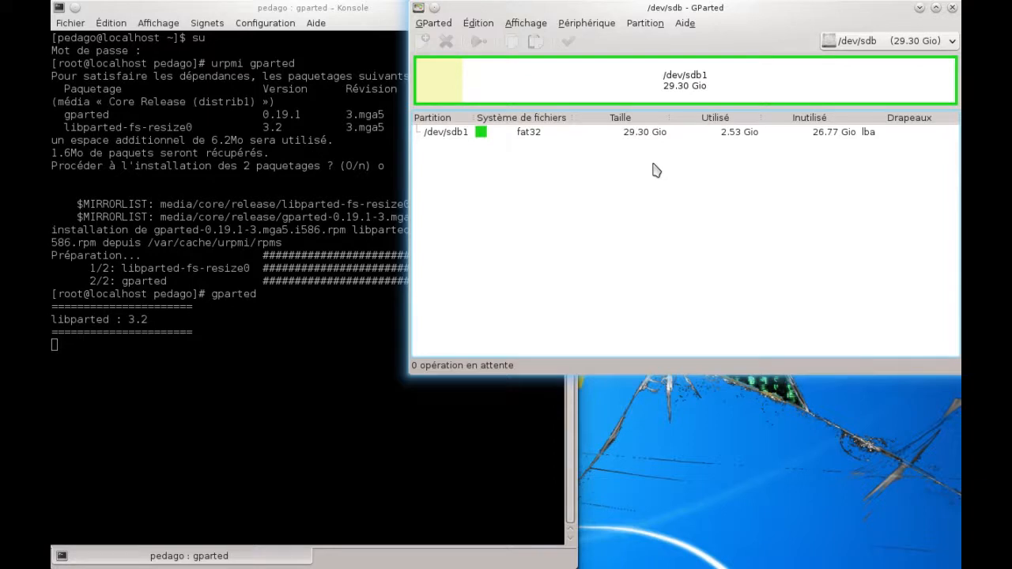
left_click(602, 78)
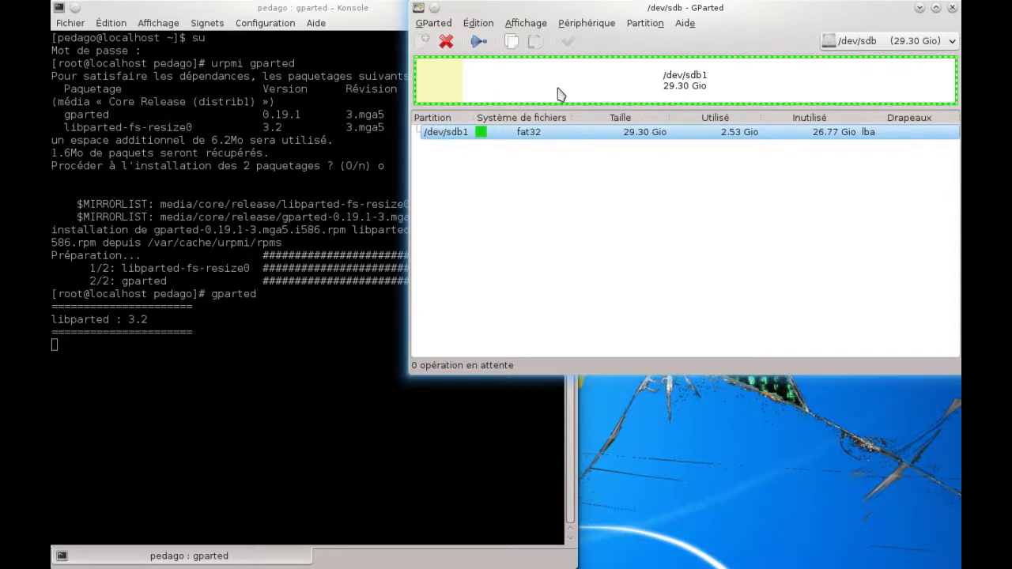
left_click(445, 42)
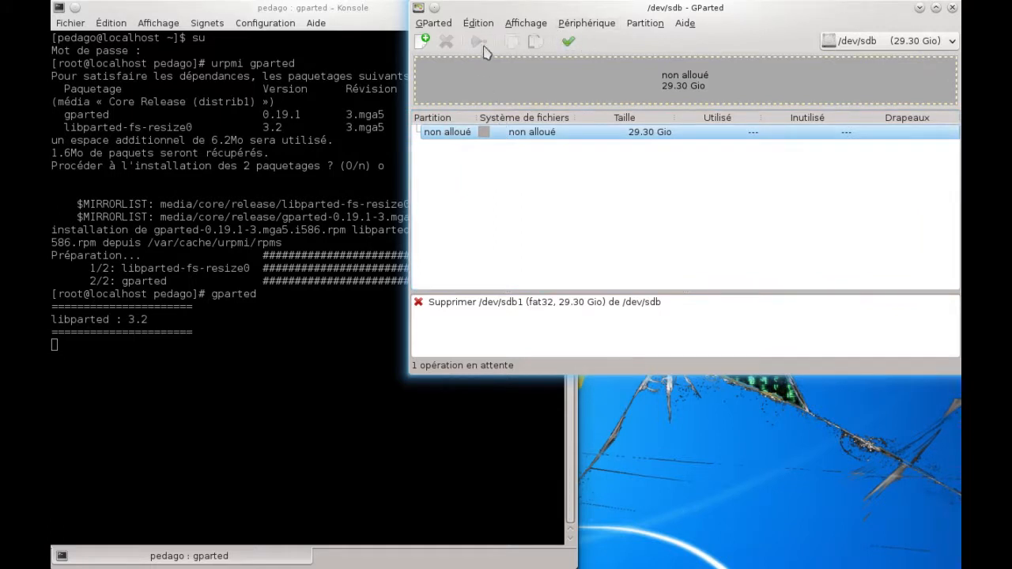
Add a new primary fat32 partition labelled Cle_32Go that fills the unallocated space on /dev/sdb.
left_click(644, 28)
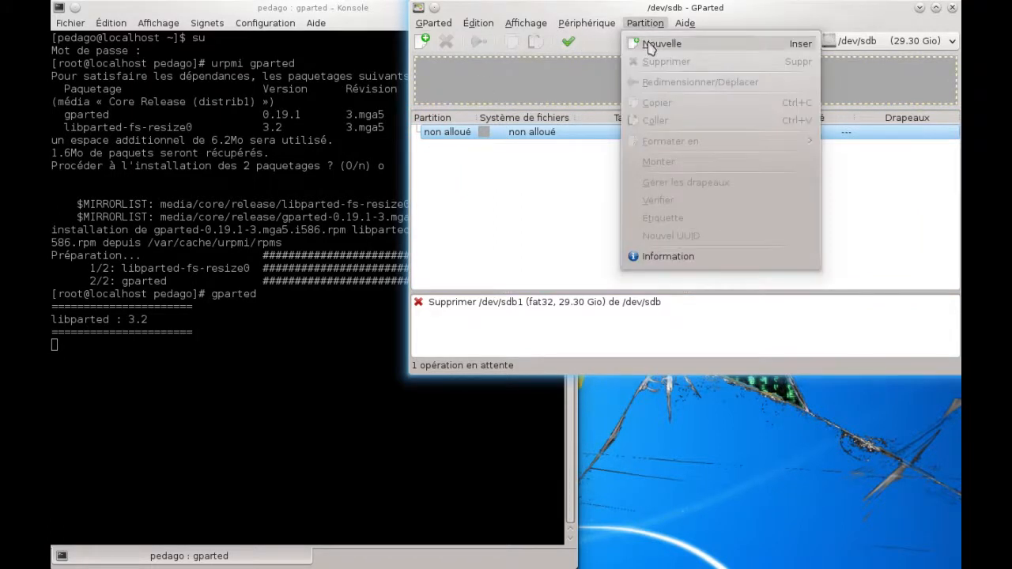
left_click(654, 45)
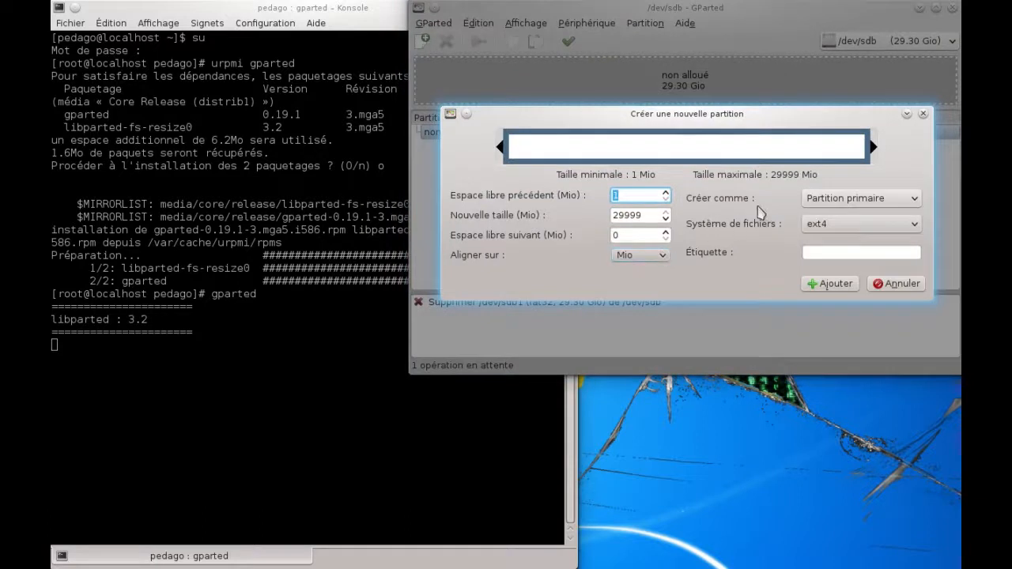
left_click(915, 227)
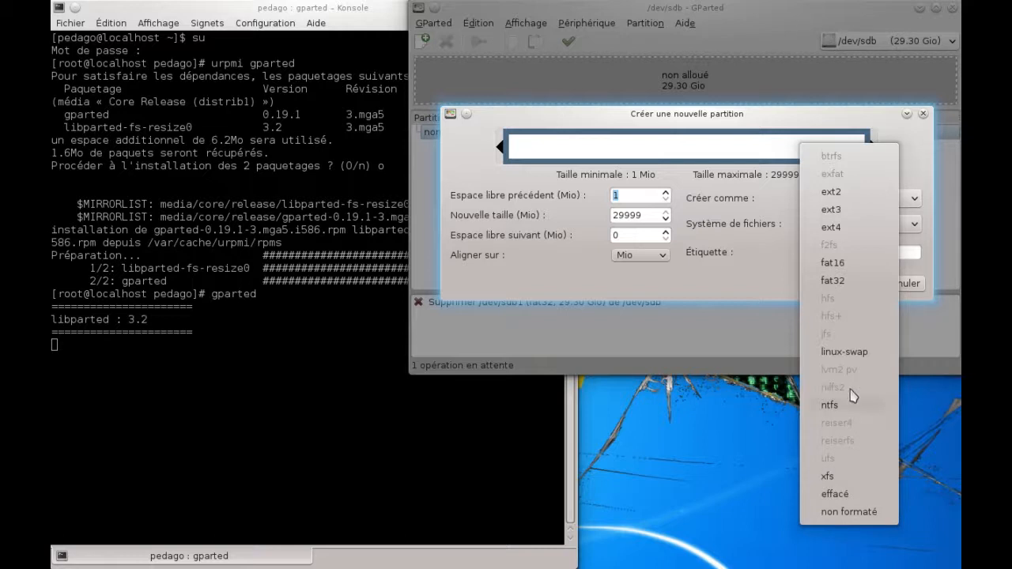
left_click(836, 283)
mouse_move(867, 147)
left_mouse_down()
mouse_move(666, 146)
mouse_move(873, 147)
left_mouse_up()
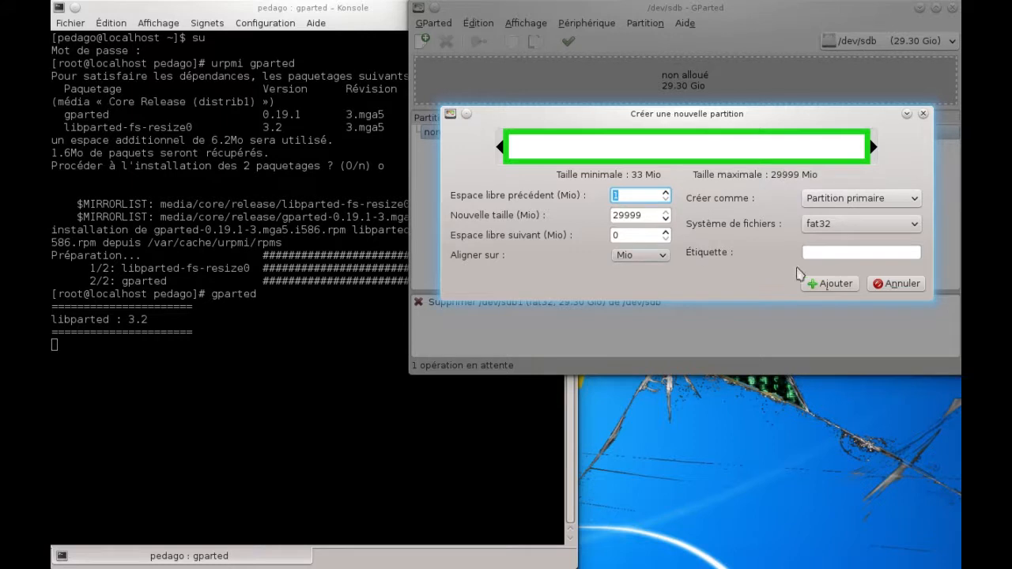
left_click(818, 251)
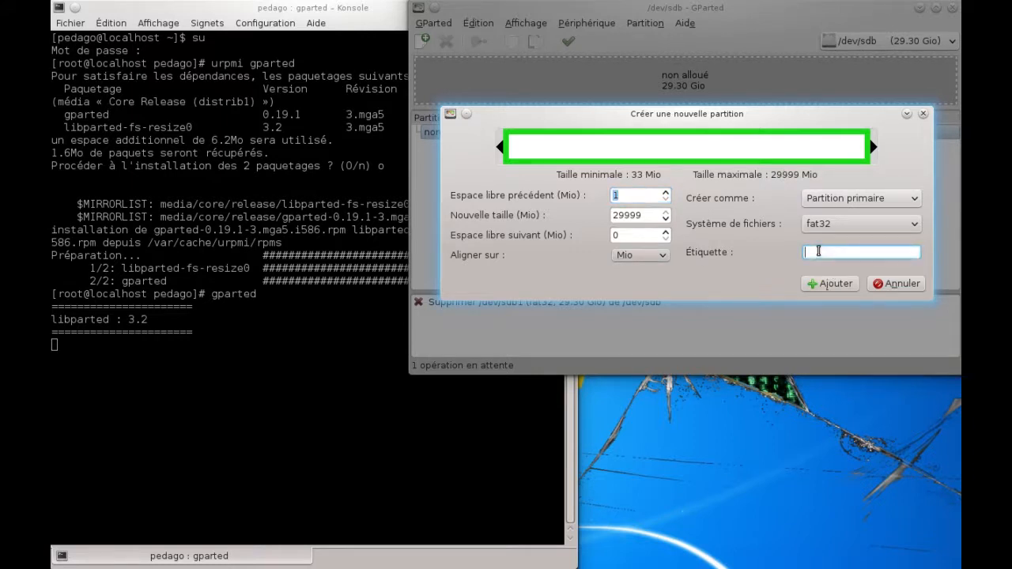
type("C")
type("32Go")
left_click(840, 283)
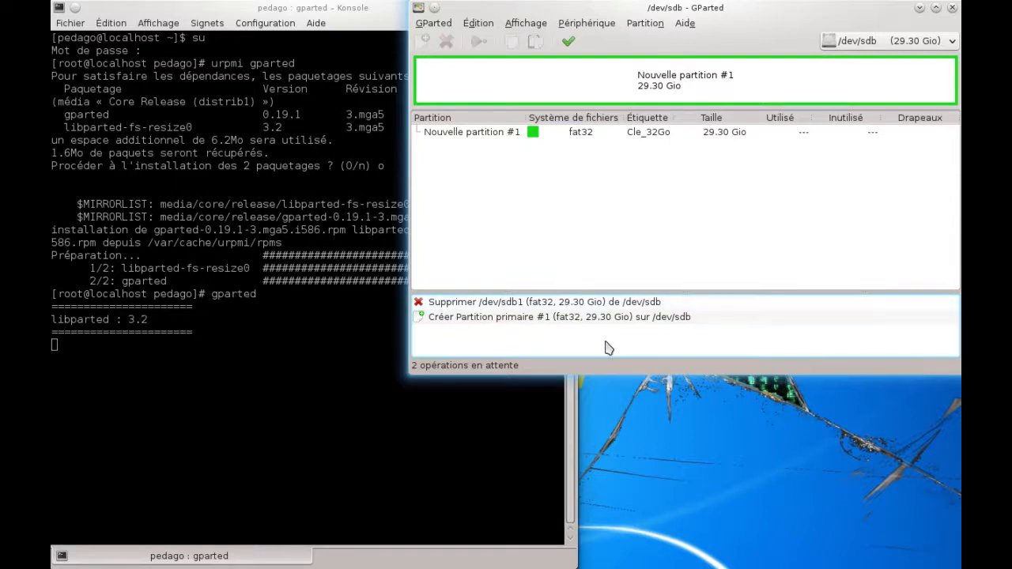
Apply the pending deletion and creation operations on /dev/sdb and close the progress report.
left_click(569, 42)
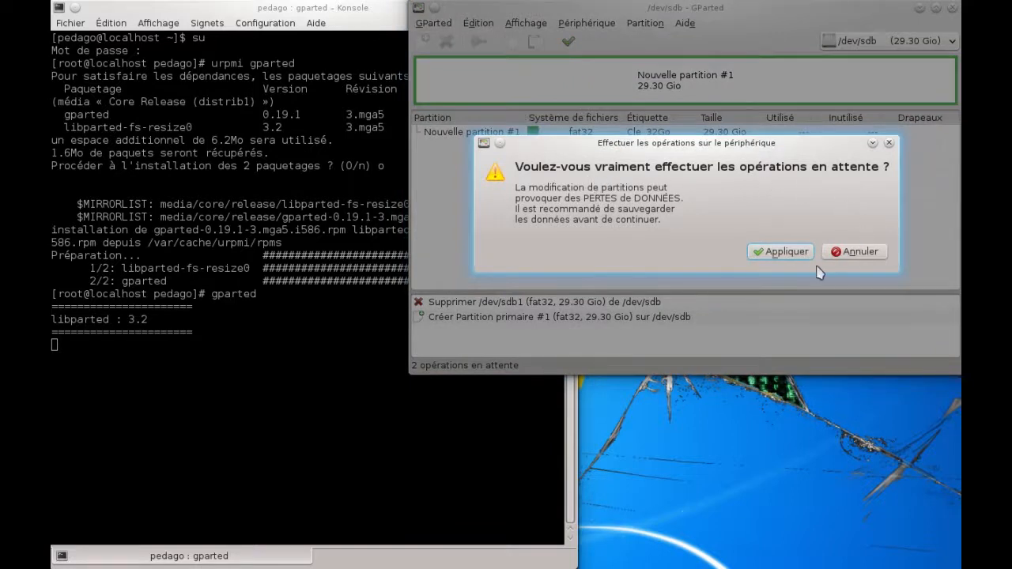
left_click(787, 253)
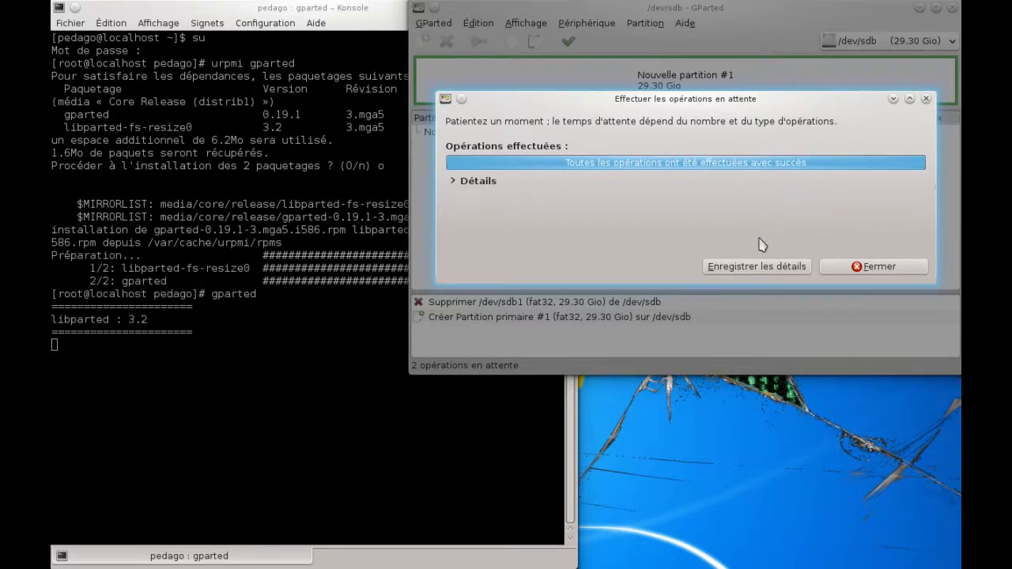
left_click(874, 266)
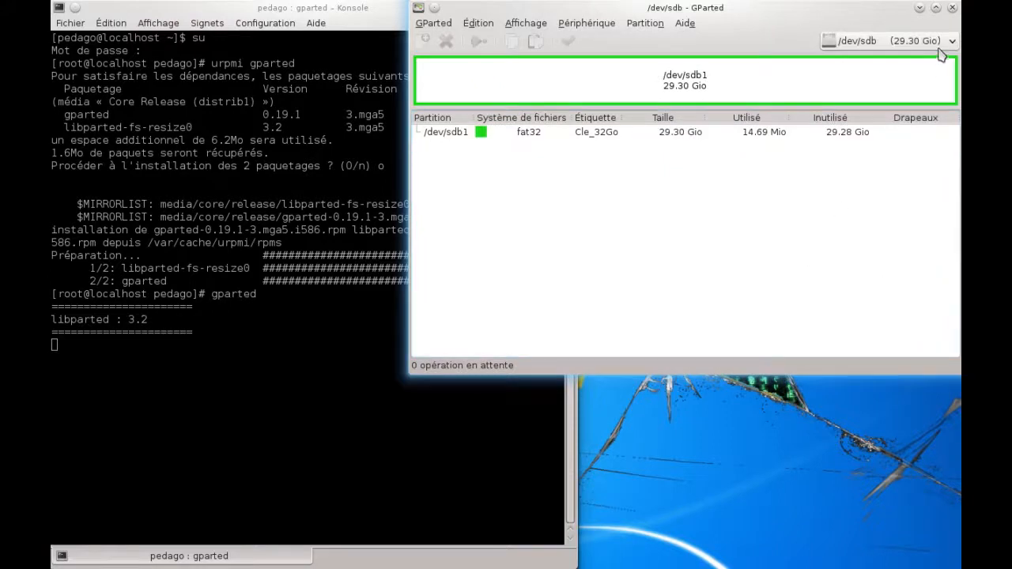
View the partitions of /dev/sda and return to /dev/sdb to check its new partition.
left_click(939, 41)
left_click(913, 70)
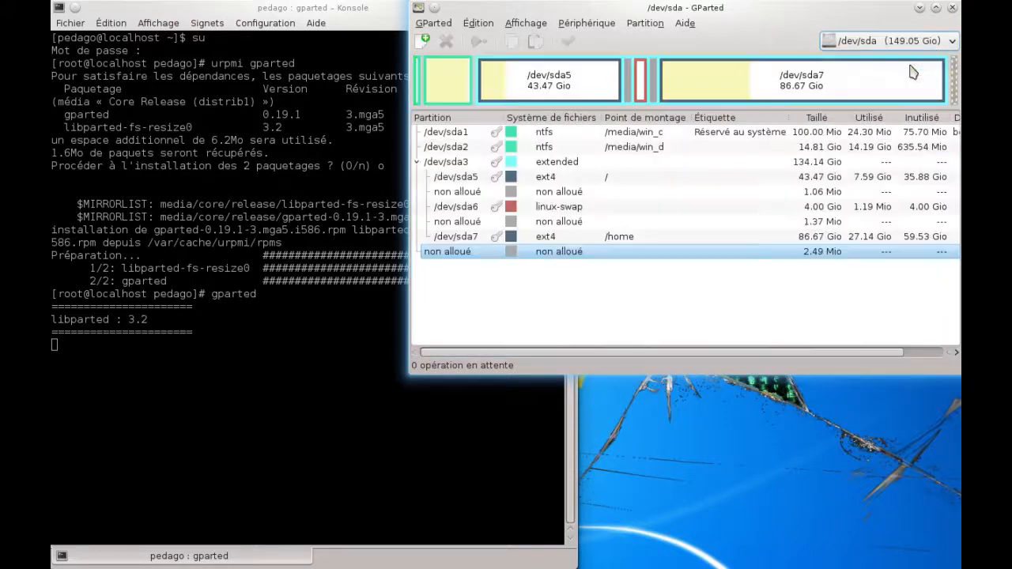
left_click(953, 41)
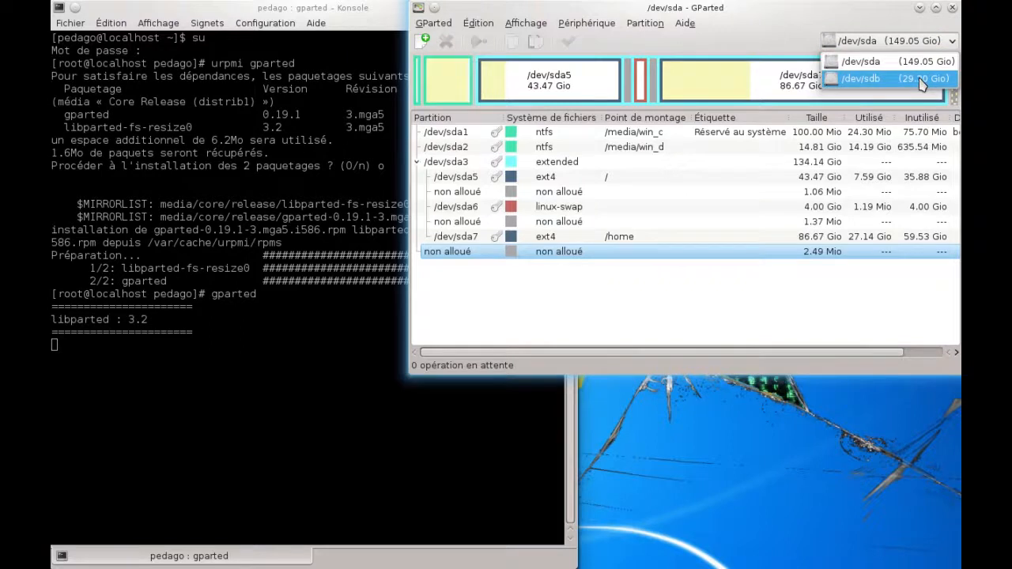
left_click(921, 80)
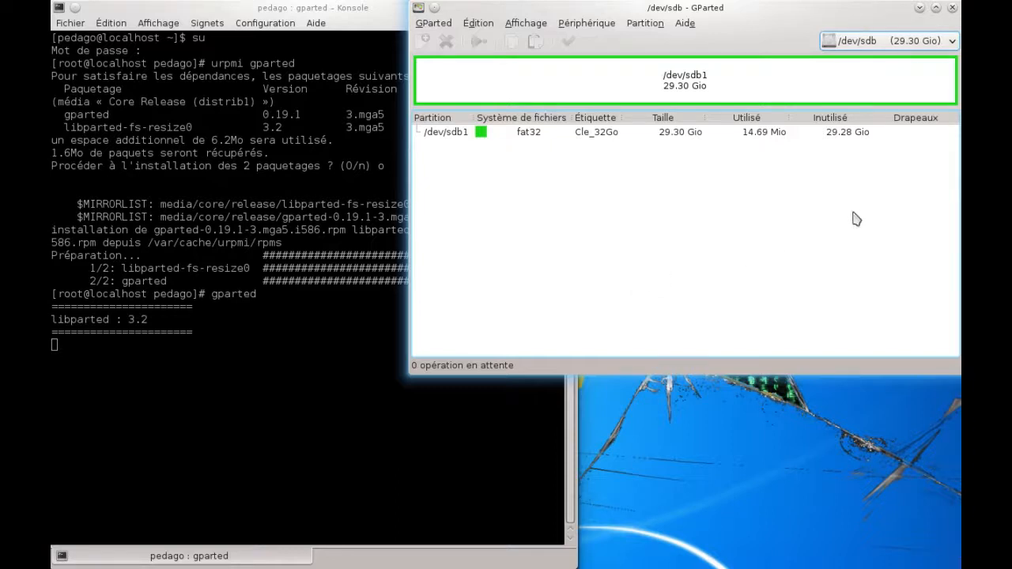
Close the partition editor, exit the root session with exit, and close the terminal.
left_click(952, 8)
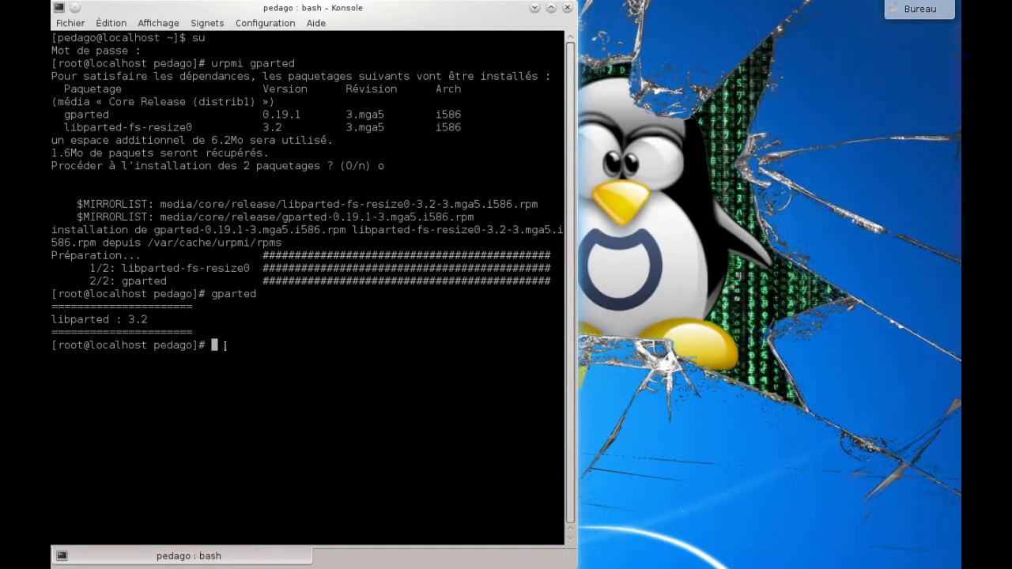
type("exit")
key("Return")
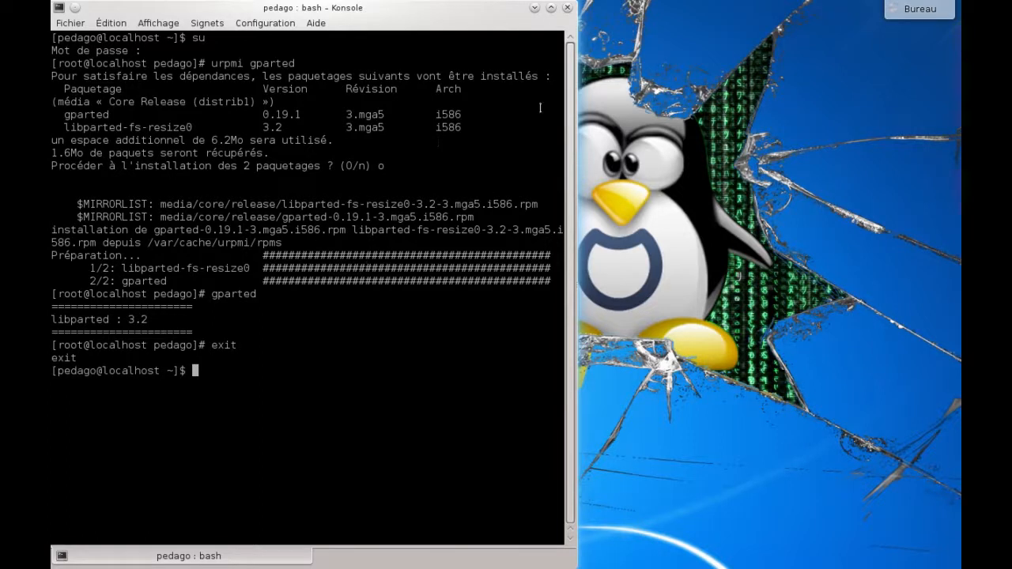
left_click(567, 7)
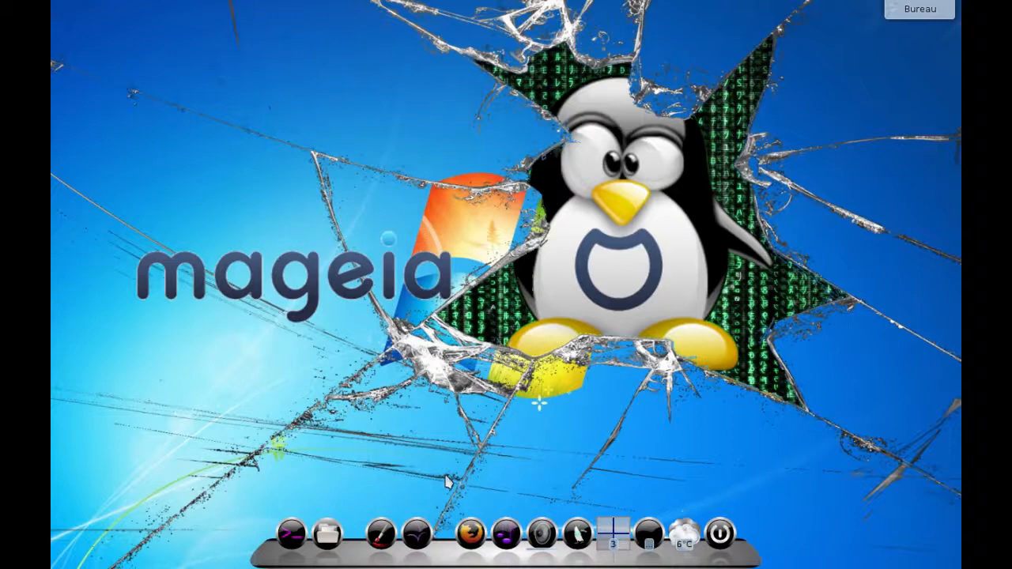
Switch to Firefox, search the web for gparted, and open the download page on gparted.org.
left_click(471, 526)
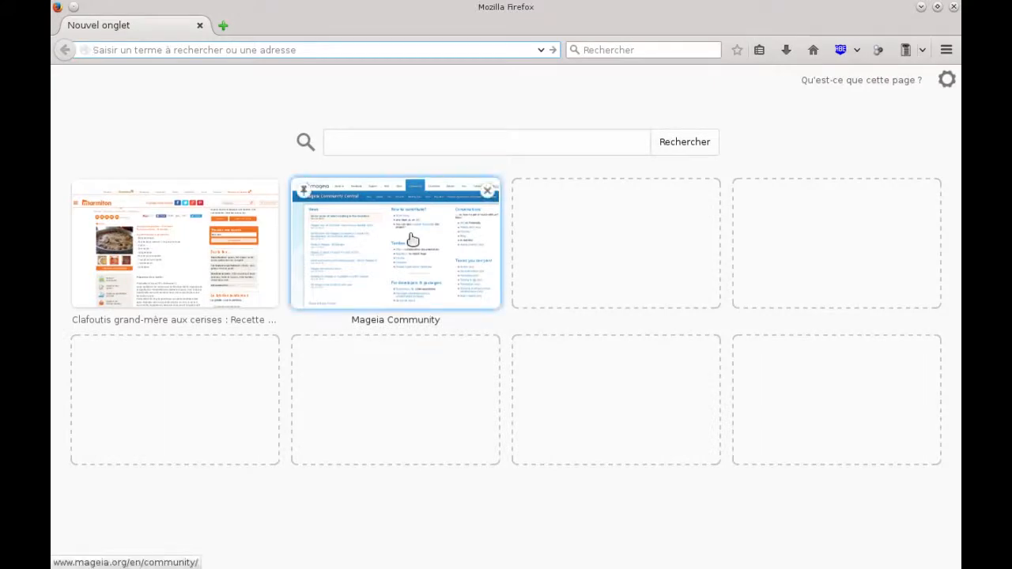
left_click(466, 142)
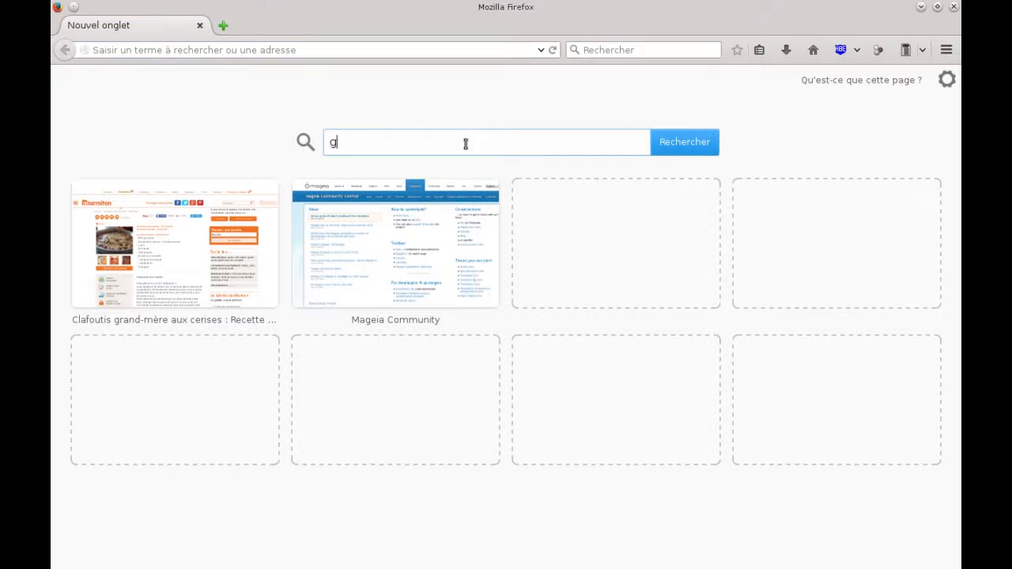
type("gparted")
key("Return")
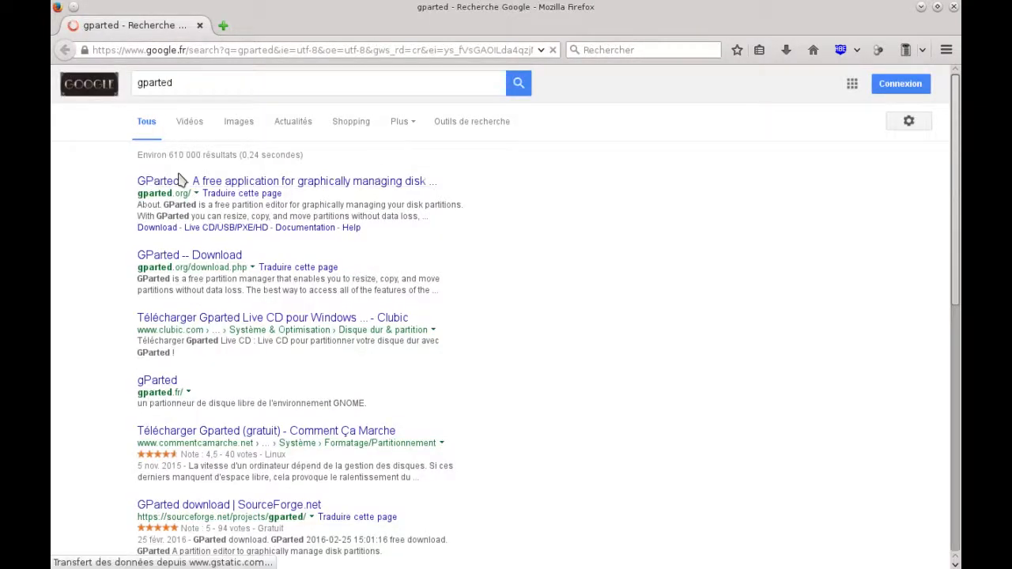
left_click(204, 260)
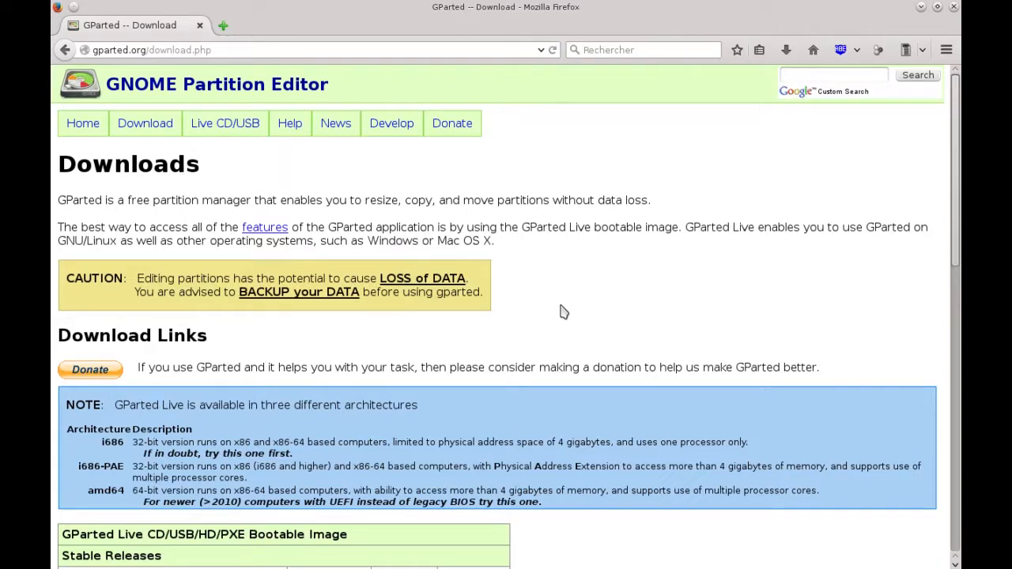
Request the stable release gparted-live-0.25.0-3-i686.iso and continue past the SourceForge cookie notice.
scroll(537, 283, "down", 1)
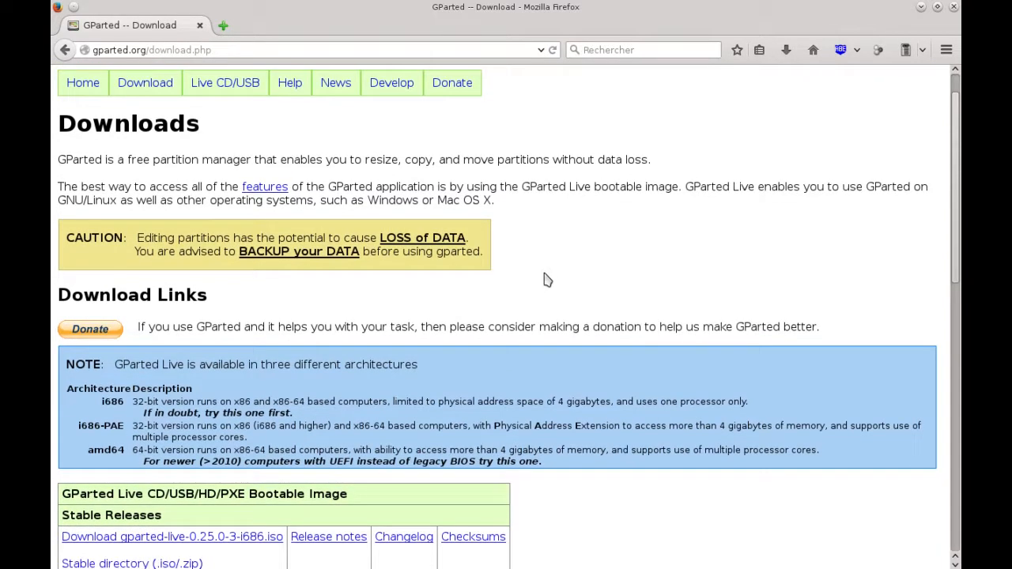
scroll(569, 356, "down", 1)
scroll(585, 435, "down", 3)
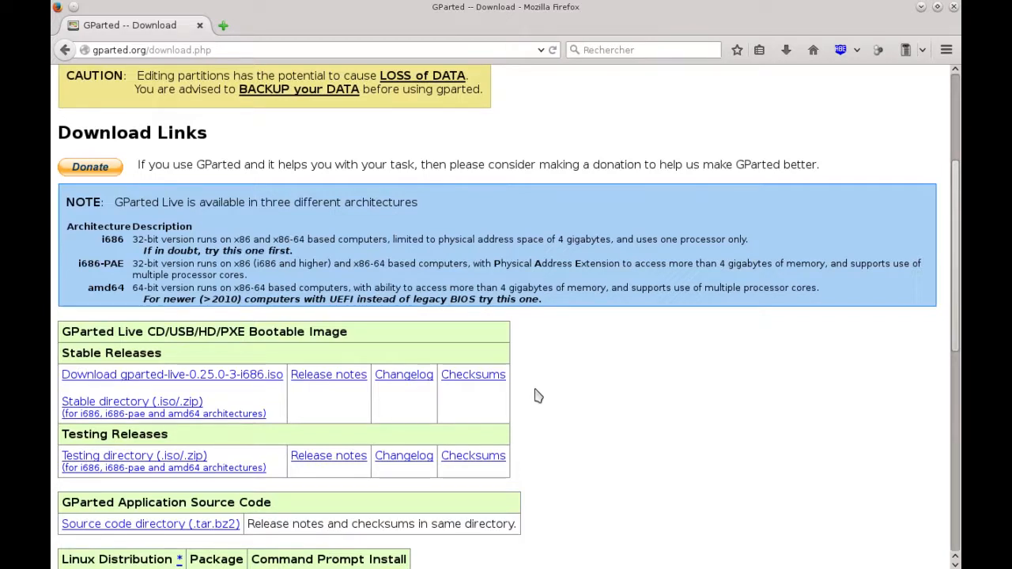
scroll(575, 397, "down", 1)
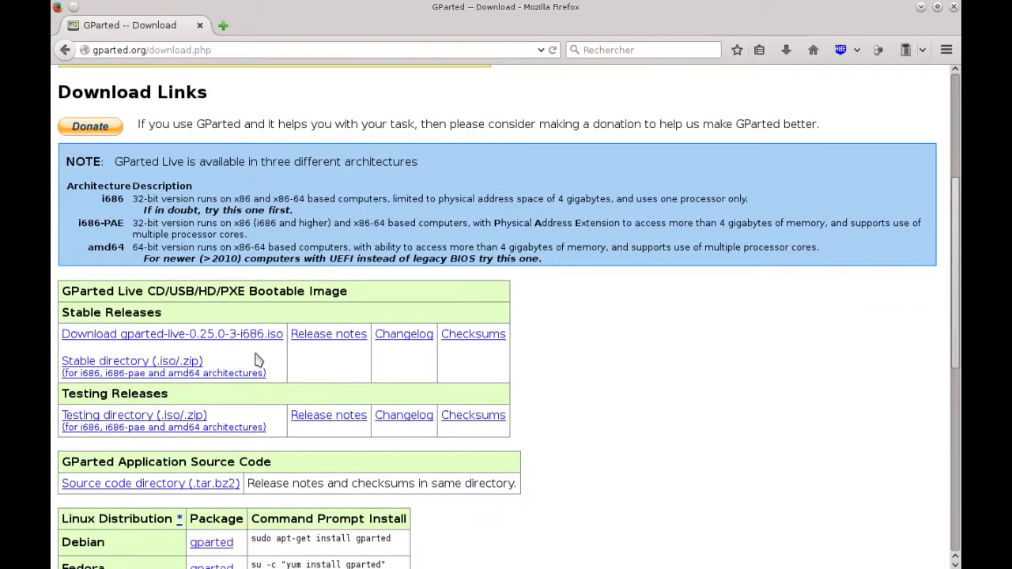
left_click(221, 340)
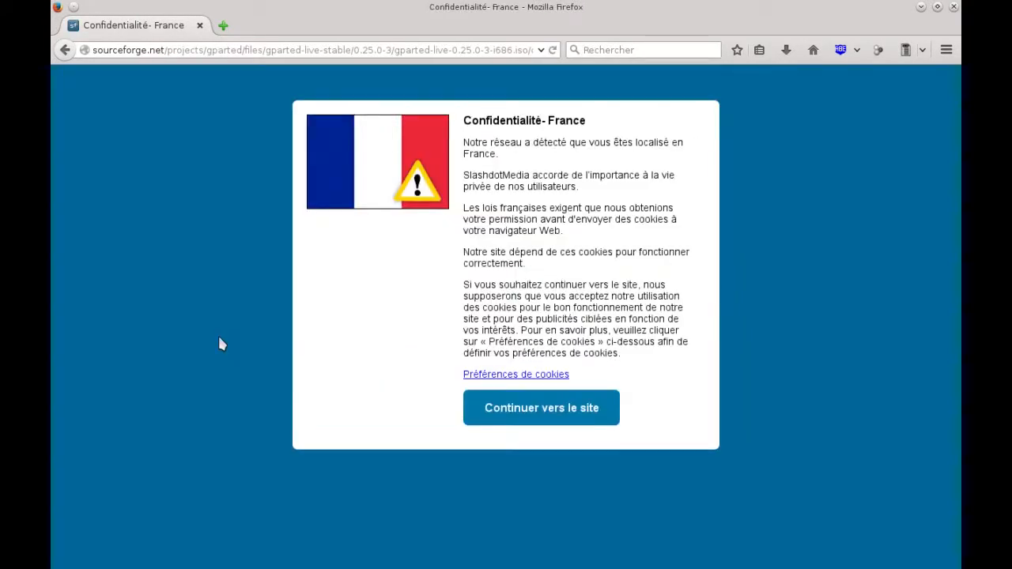
left_click(530, 407)
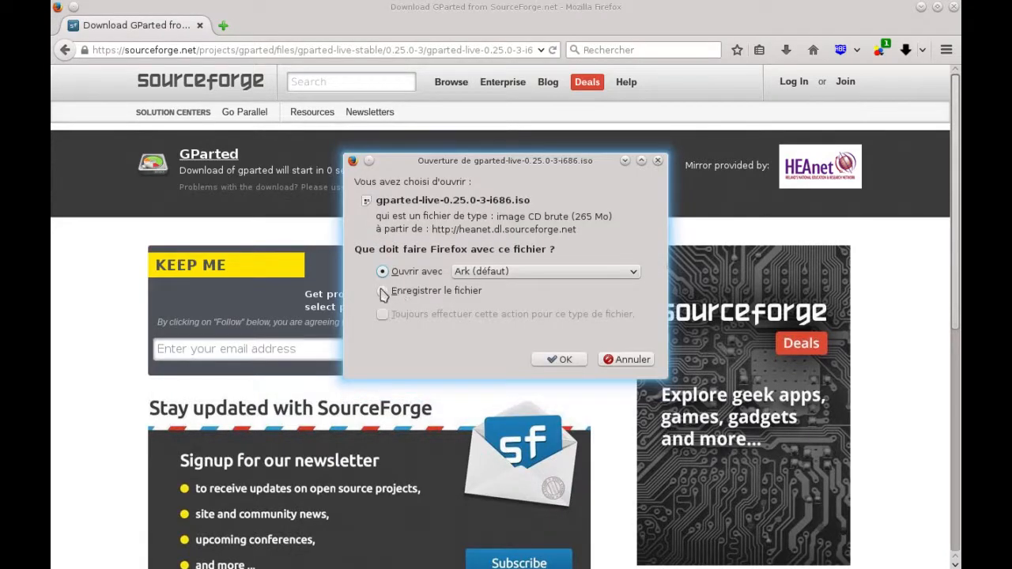
Save gparted-live-0.25.0-3-i686.iso to the Téléchargements folder.
left_click(383, 291)
left_click(560, 360)
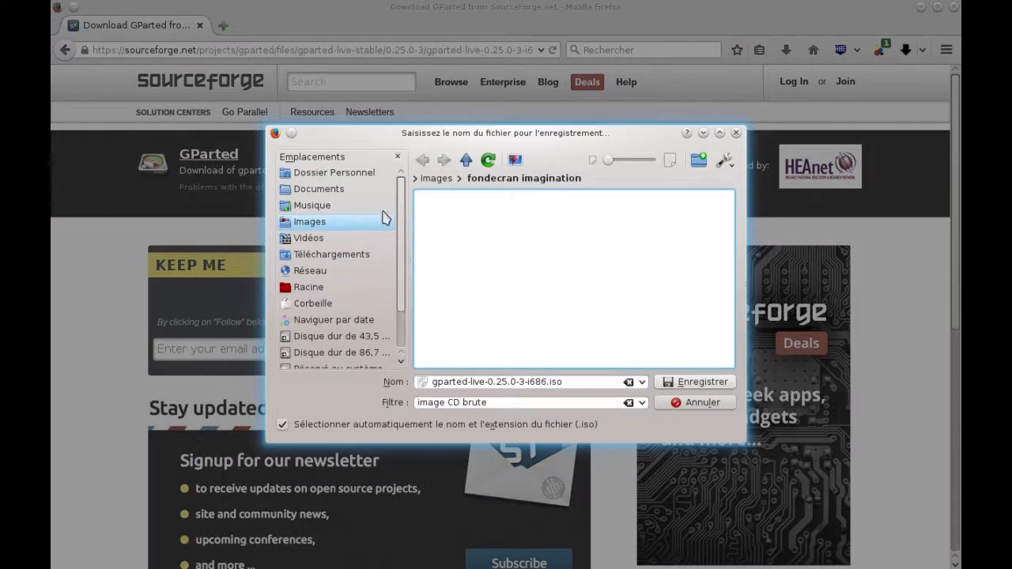
left_click(326, 257)
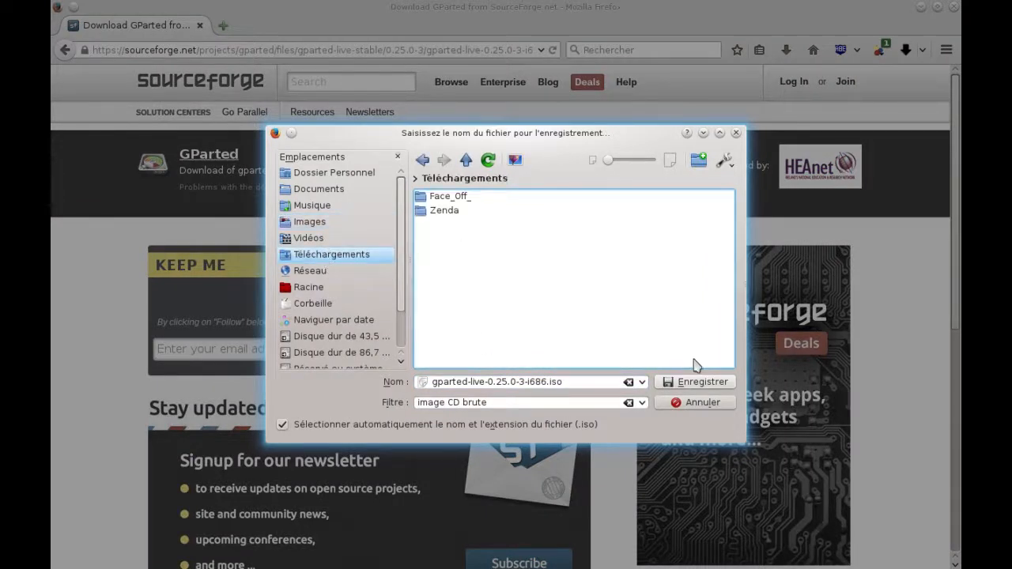
left_click(701, 382)
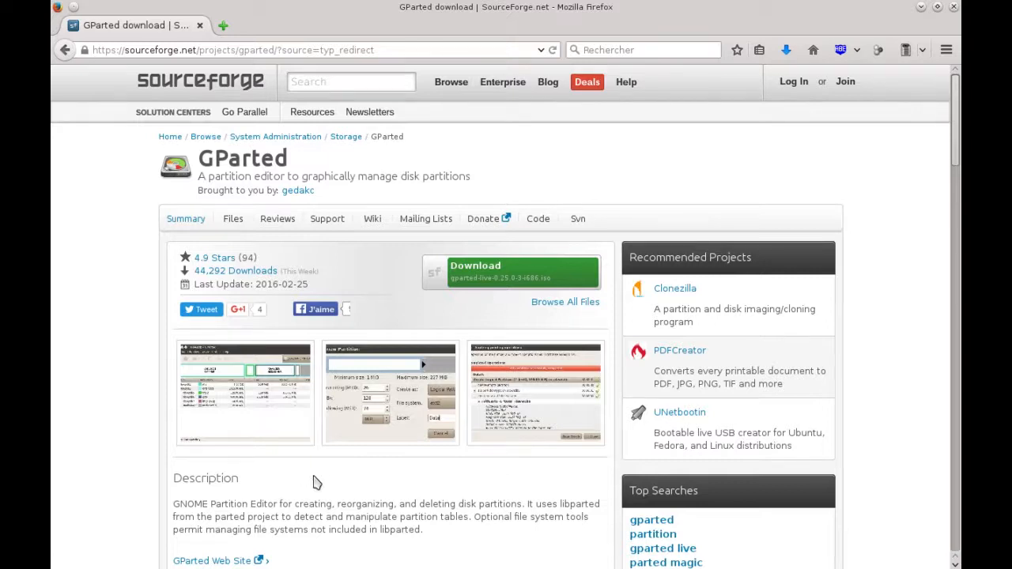
Open the downloaded gparted-live ISO from its containing folder in K3b and start burning it to the blank CD-R.
left_click(785, 52)
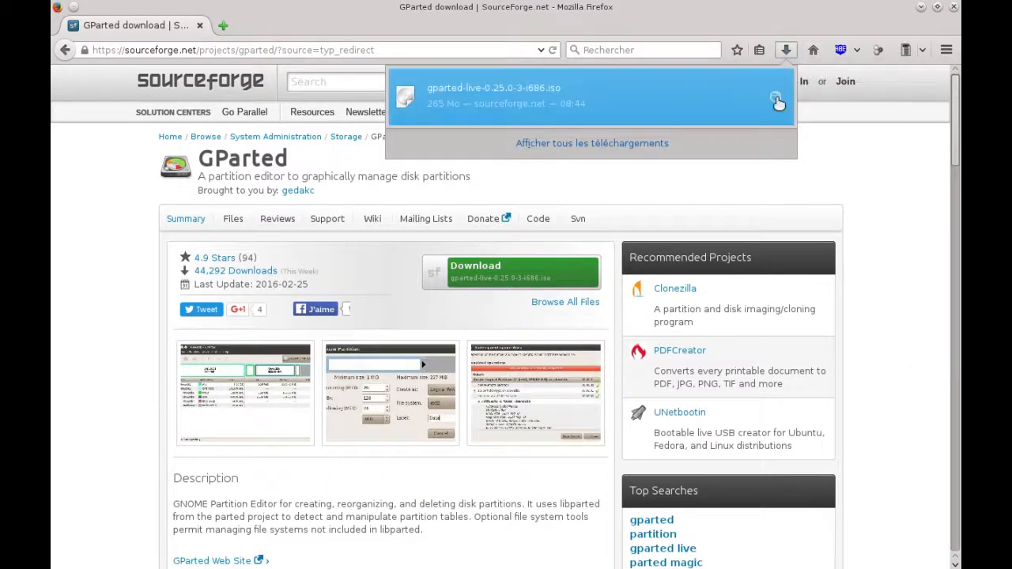
left_click(775, 97)
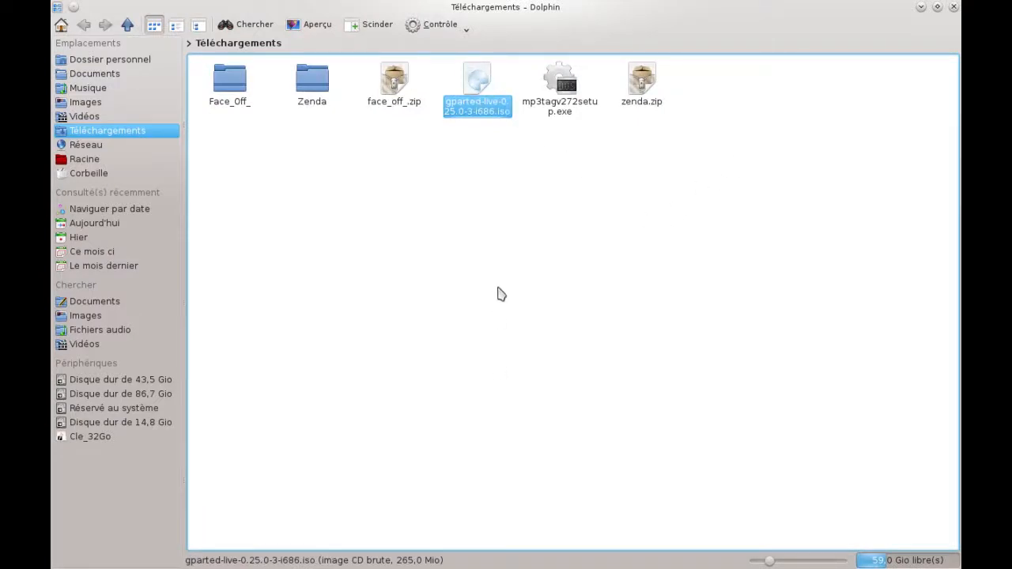
right_click(480, 85)
mouse_move(510, 206)
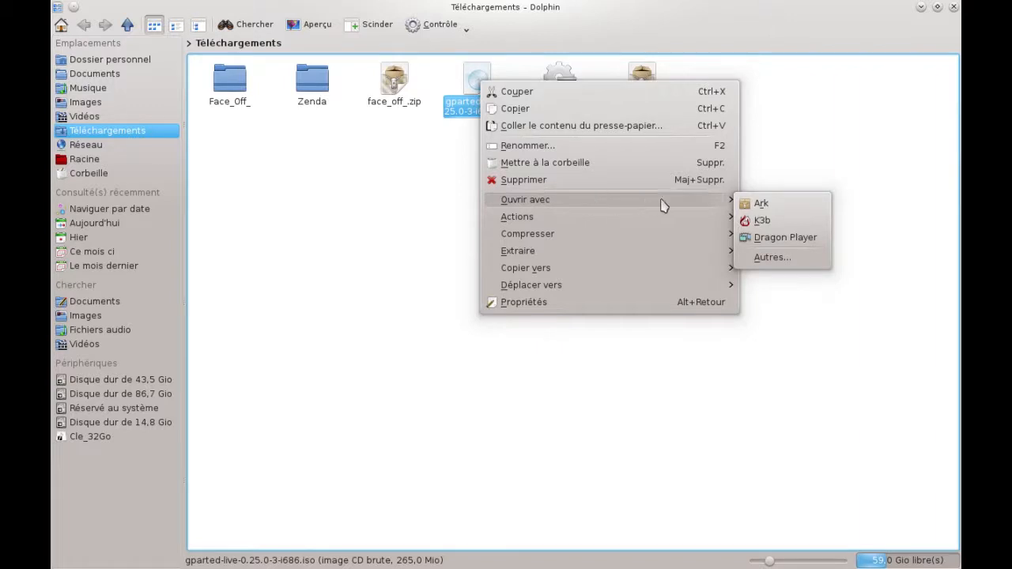
left_click(761, 221)
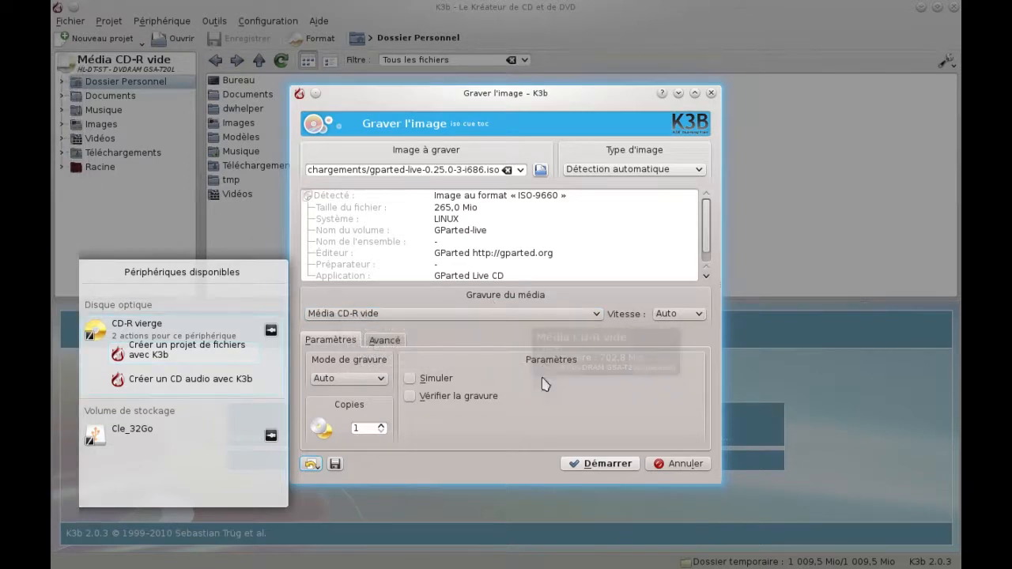
left_click(607, 464)
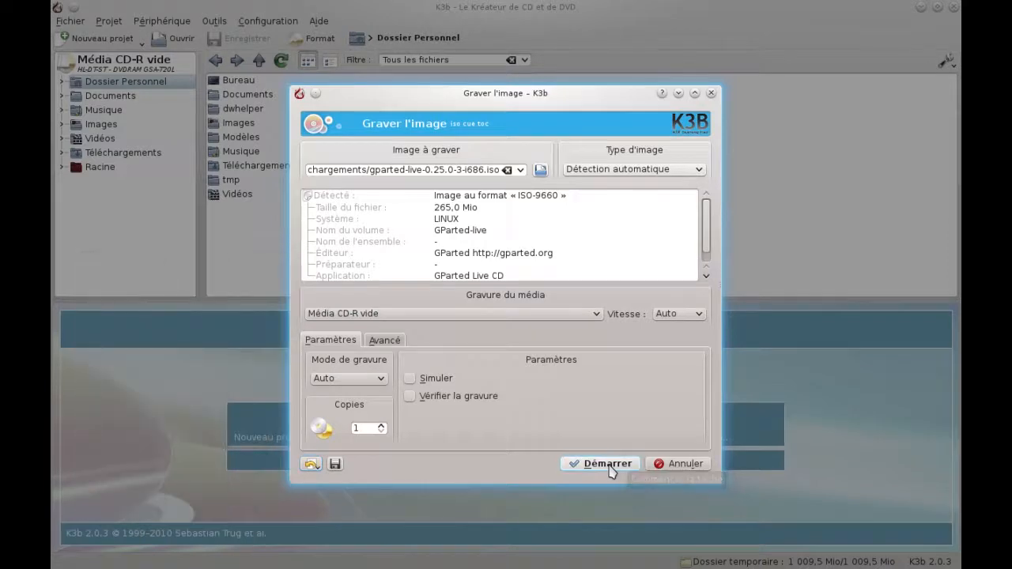